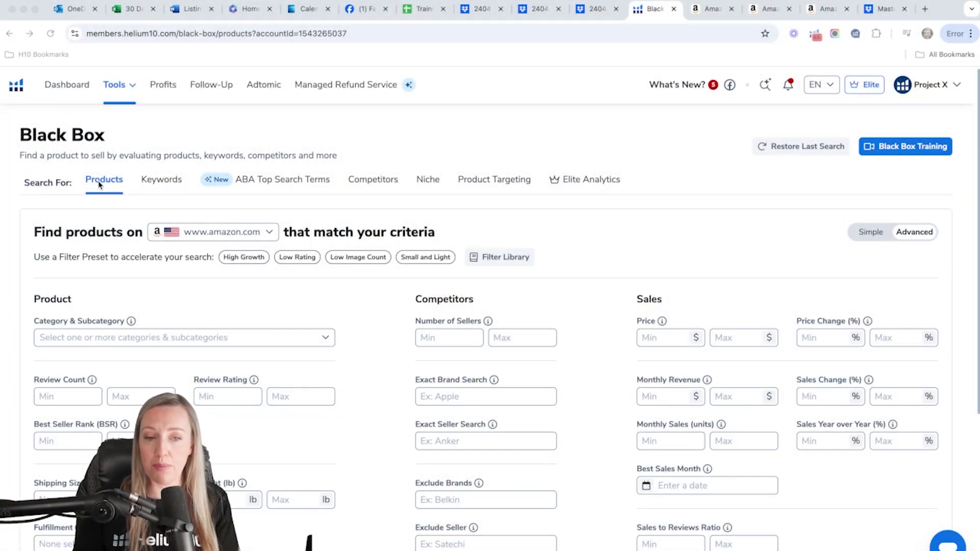
Switch Black Box to keyword search with search volume 3000–8000, price 20–40 and minimum 2 words.
left_click(166, 185)
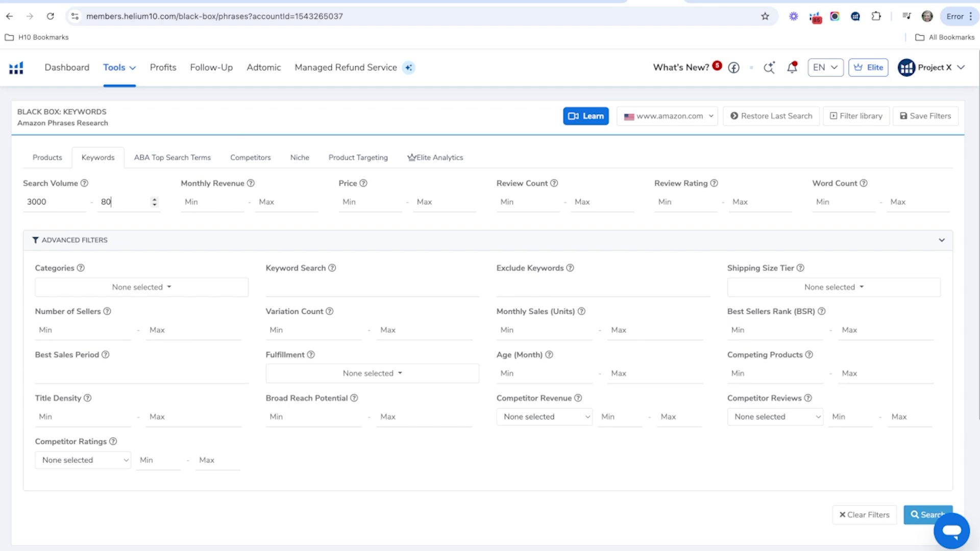
left_click(359, 202)
left_click(434, 201)
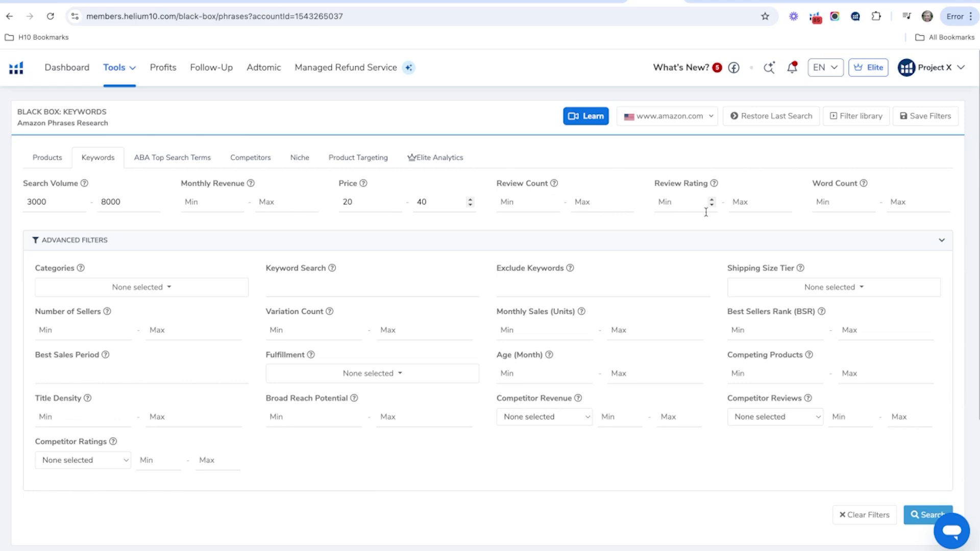
left_click(836, 202)
type("2")
Select Handmade Products, Home & Kitchen, Kitchen & Dining, Office Products and Patio, Lawn & Garden categories.
scroll(483, 264, "down", 1)
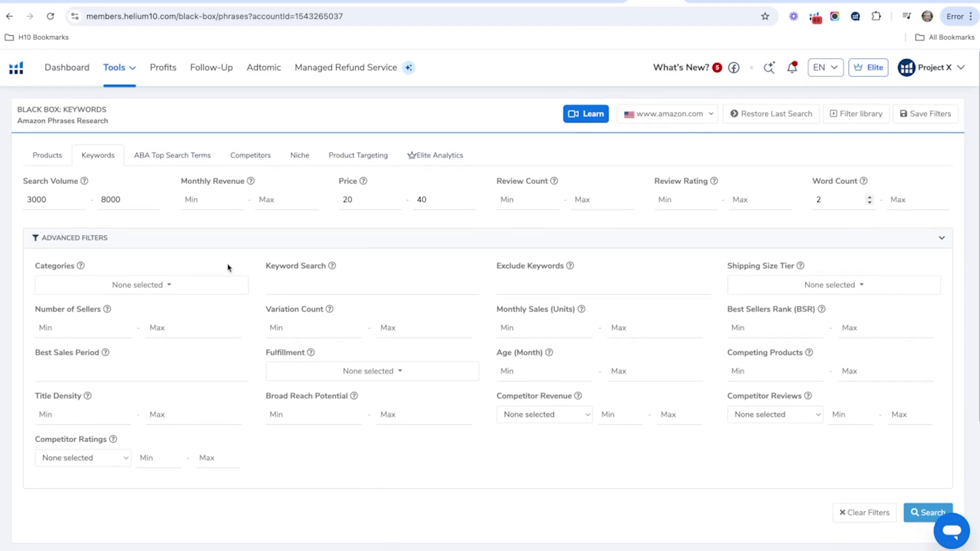
left_click(172, 286)
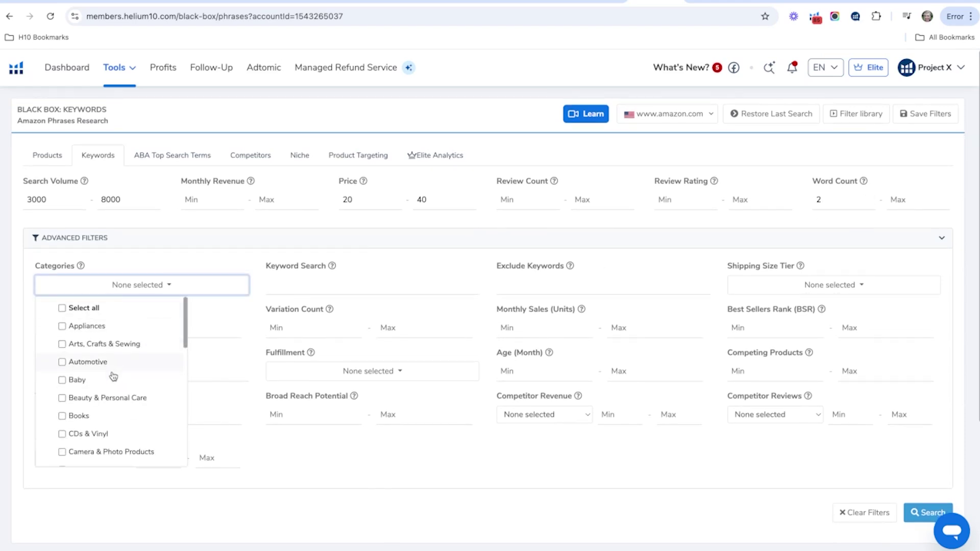
scroll(114, 378, "down", 5)
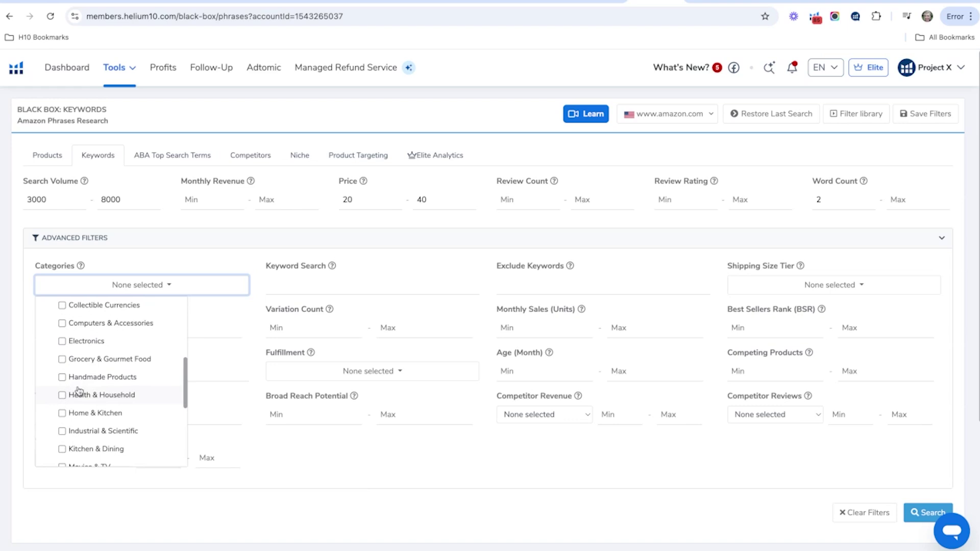
left_click(61, 378)
left_click(61, 395)
left_click(63, 396)
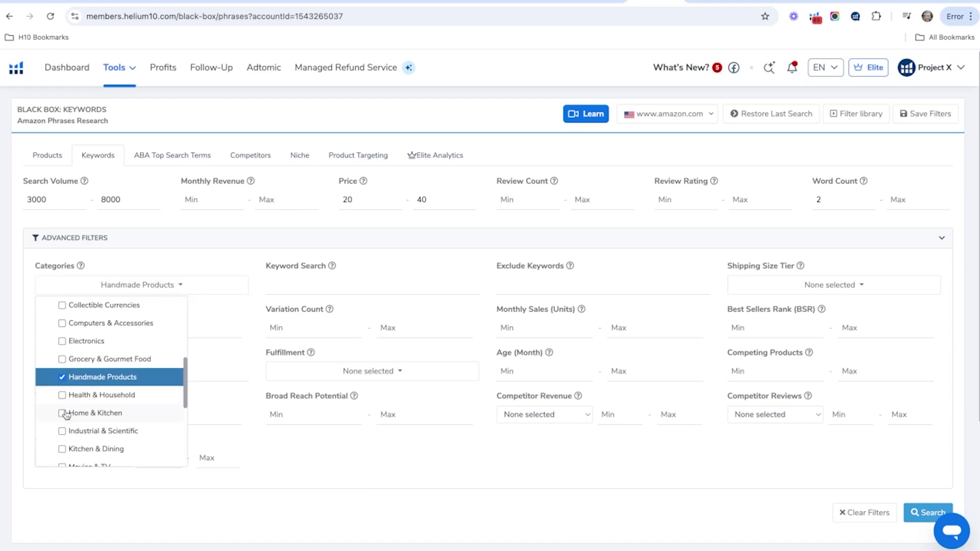
left_click(62, 413)
left_click(62, 448)
scroll(127, 416, "down", 1)
scroll(127, 416, "down", 3)
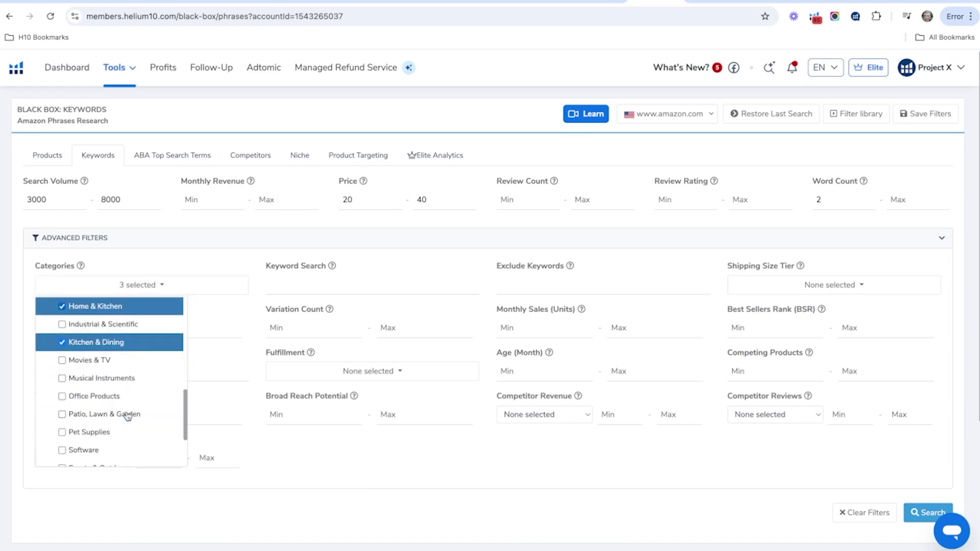
left_click(62, 362)
left_click(62, 380)
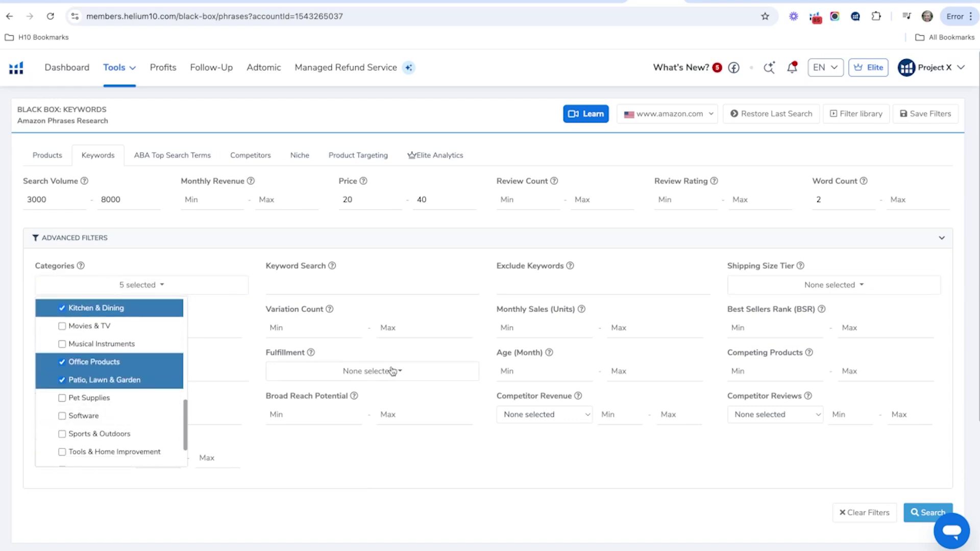
left_click(671, 457)
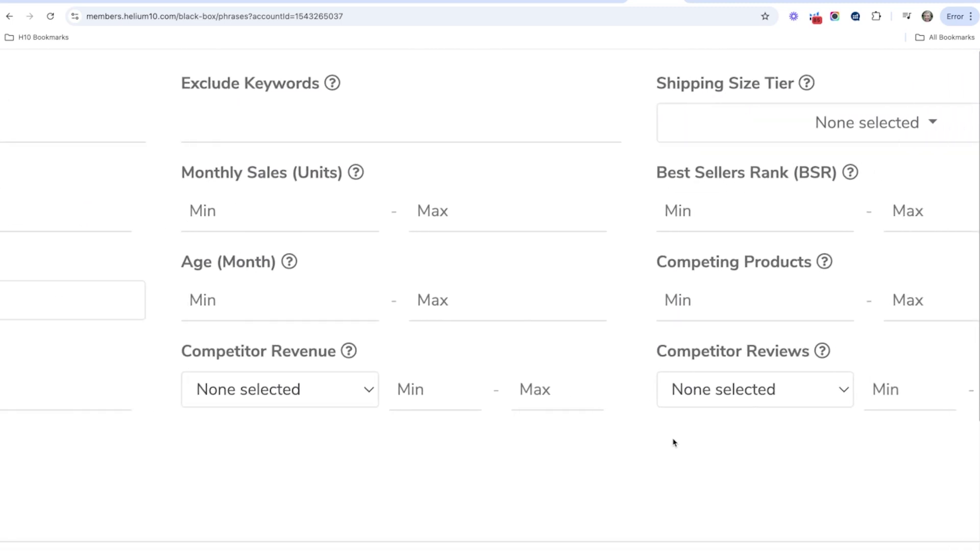
Set Competitor Revenue to 'More than 5000' with a minimum of 5.
scroll(673, 442, "right", 2)
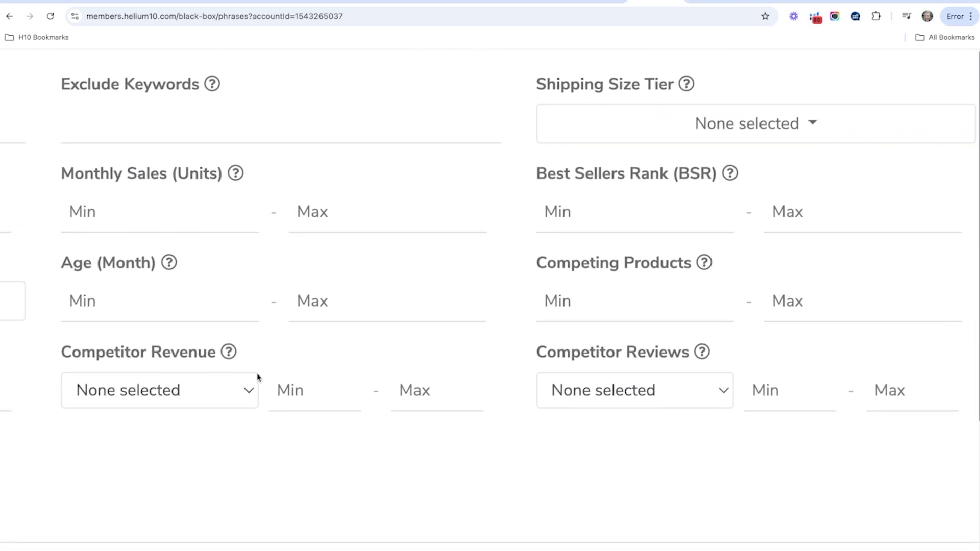
left_click(247, 390)
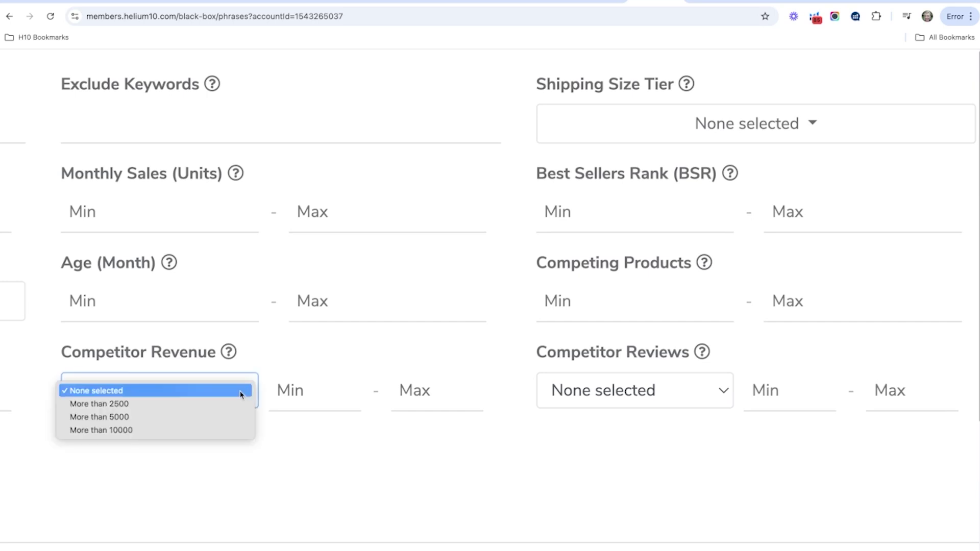
left_click(205, 417)
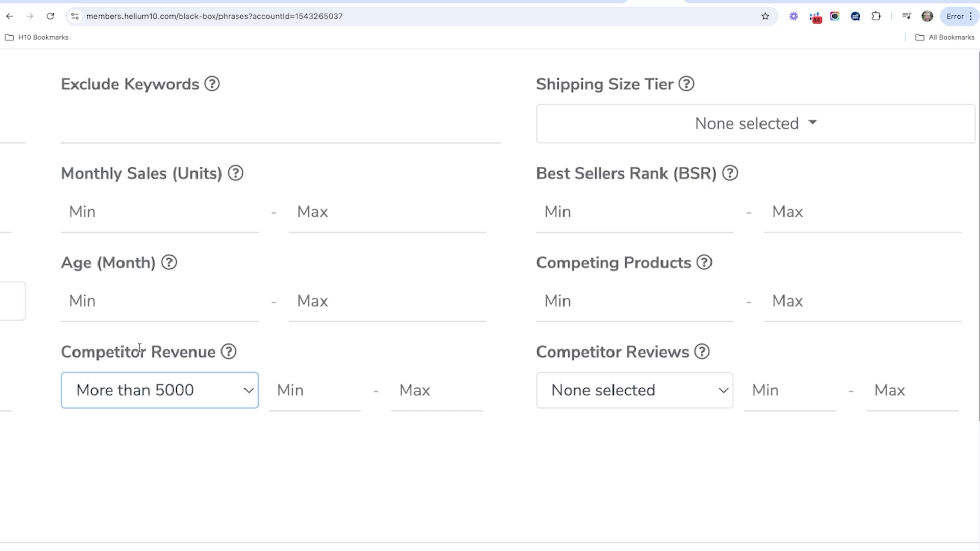
left_click(325, 390)
type("5")
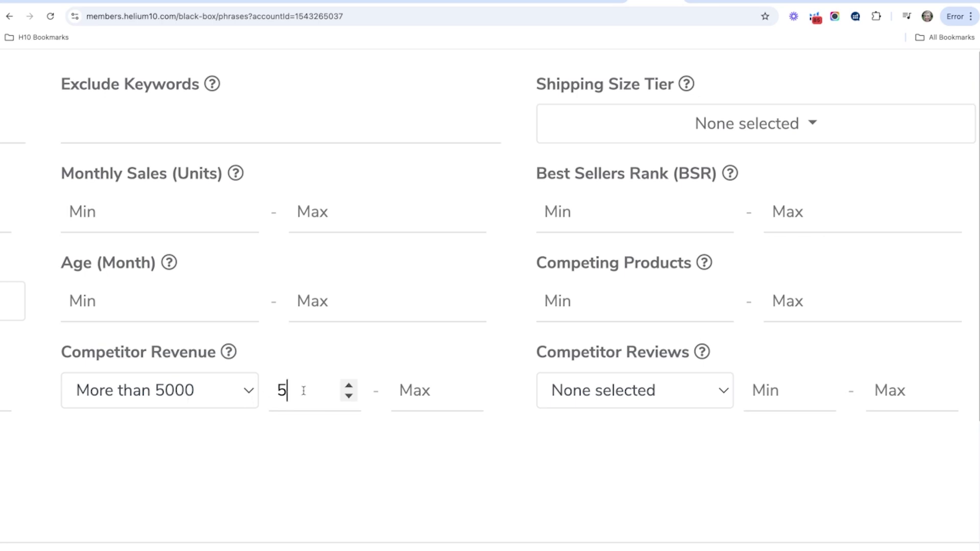
Set Competitor Reviews to 'Less than 150' with a minimum of 5.
left_click(670, 394)
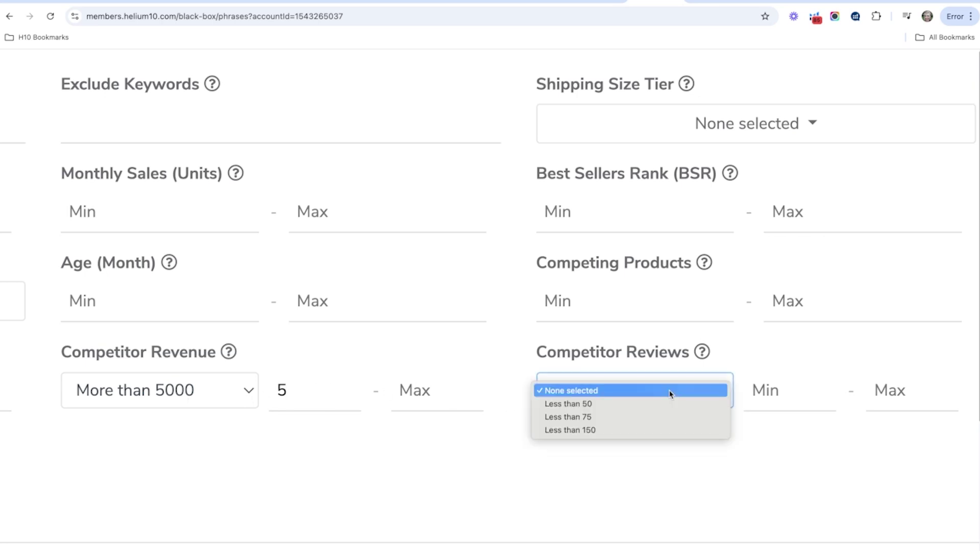
left_click(663, 430)
left_click(791, 391)
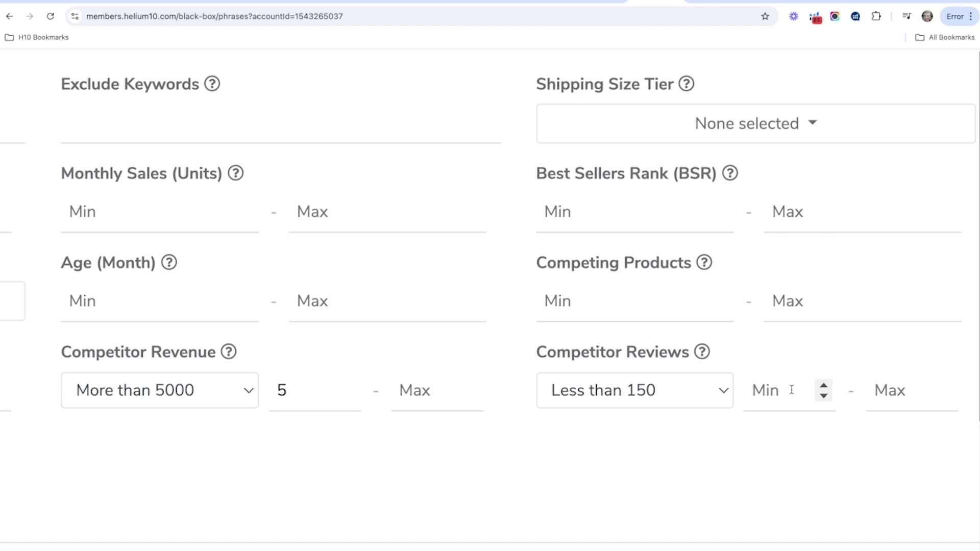
type("6")
key("BackSpace")
type("5")
Run the filtered keyword search and scroll through the 200+ keyword results.
key("ctrl+0")
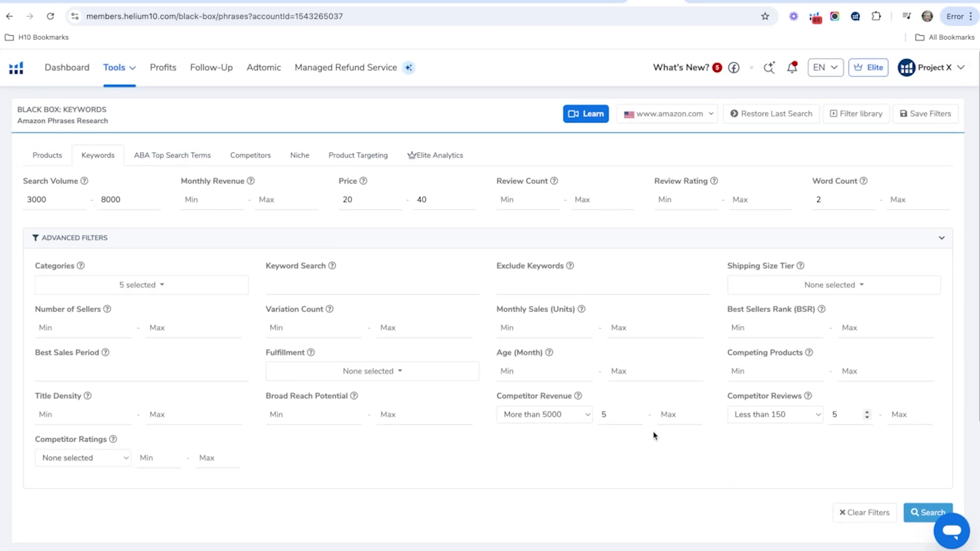
left_click(919, 514)
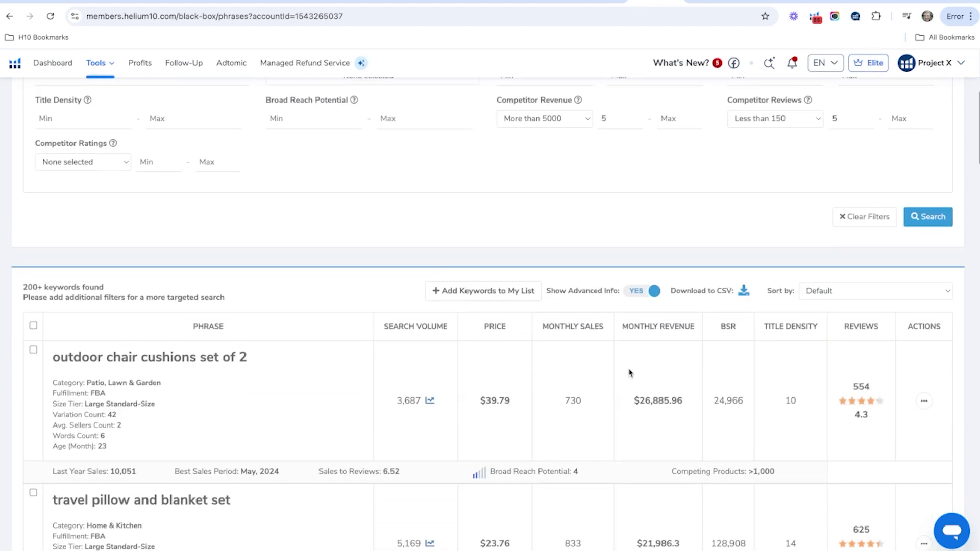
scroll(617, 375, "down", 3)
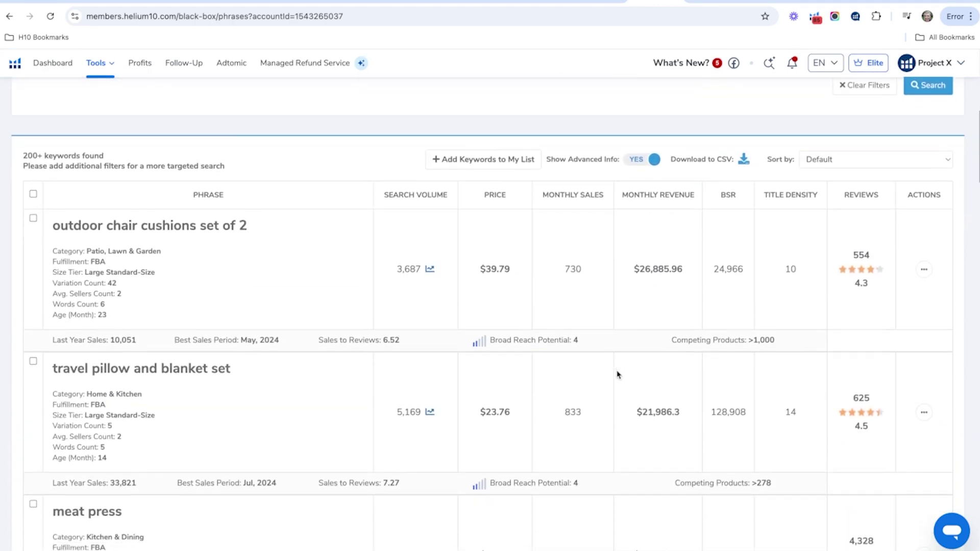
scroll(618, 375, "down", 2)
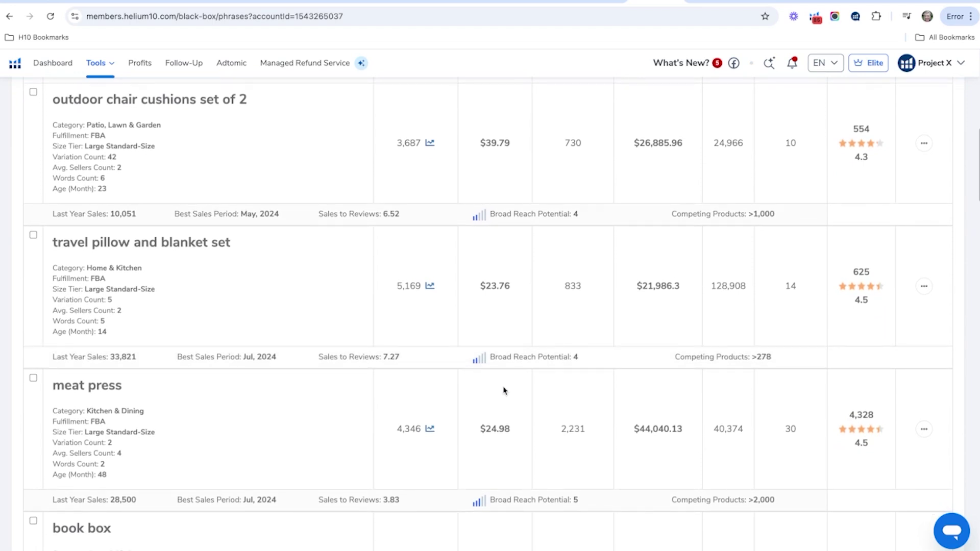
scroll(503, 390, "down", 5)
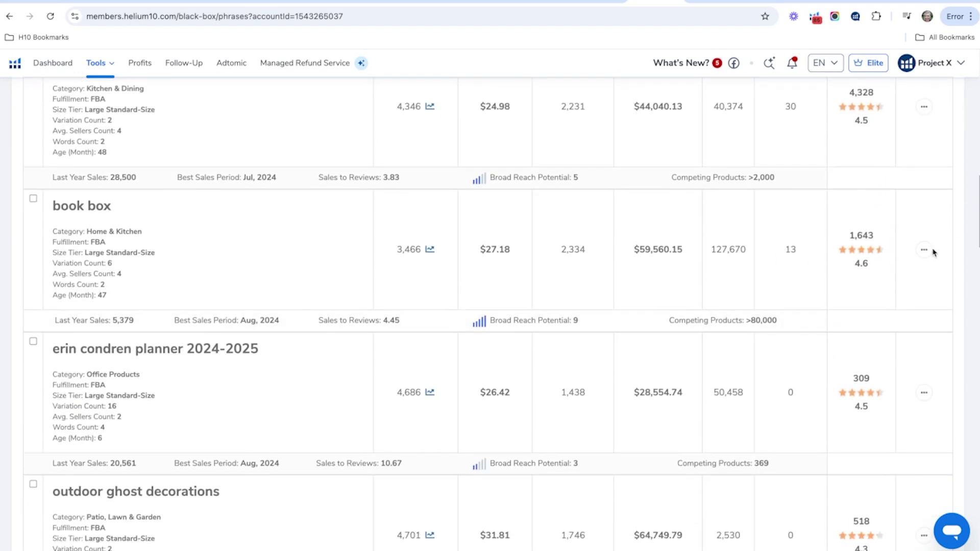
View the book box keyword on Amazon, browse its 80,000+ results, then return to Helium 10.
left_click(924, 251)
left_click(888, 274)
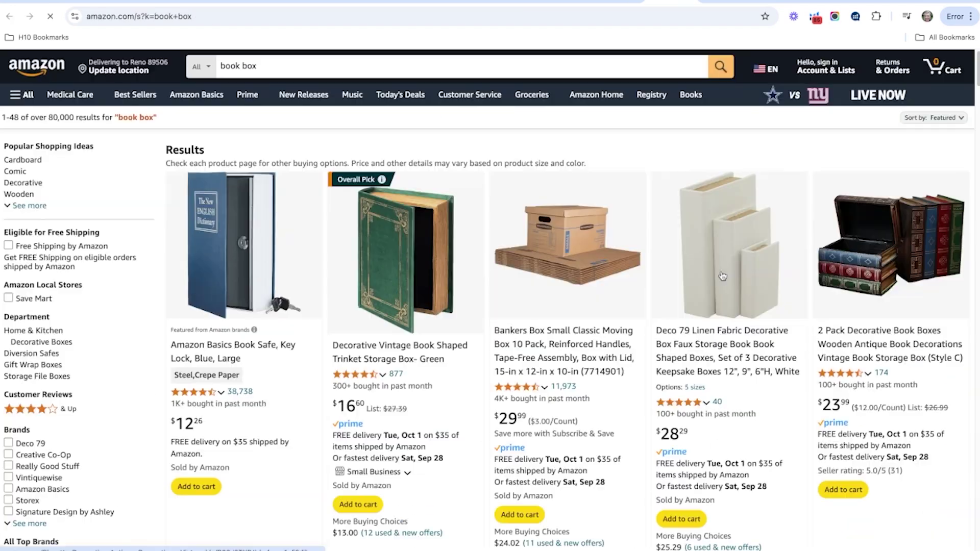
scroll(722, 276, "down", 8)
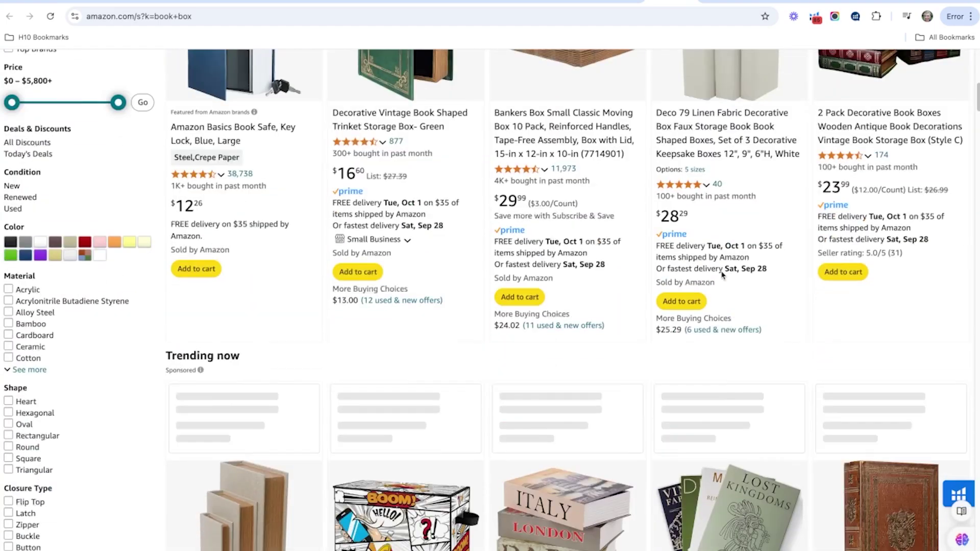
scroll(721, 273, "down", 4)
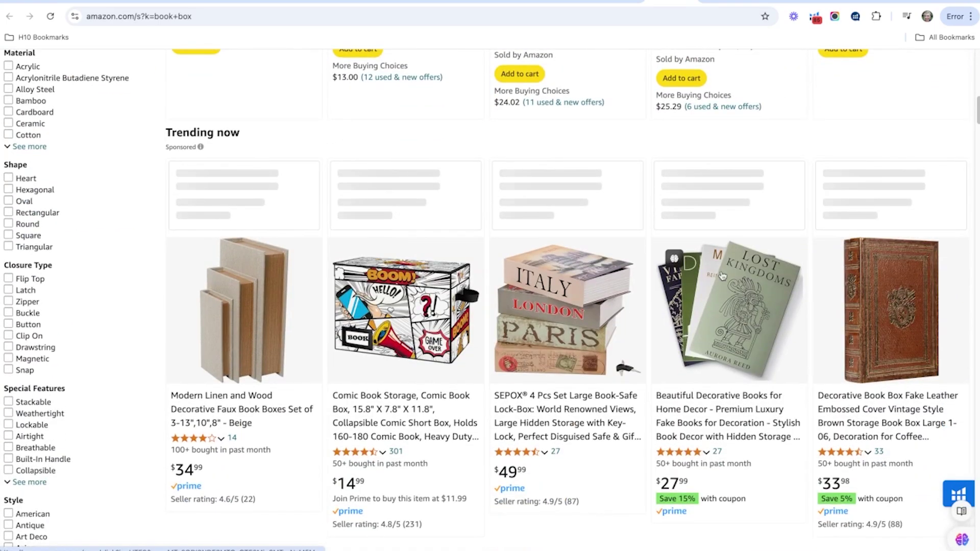
scroll(721, 276, "down", 1)
scroll(721, 275, "down", 5)
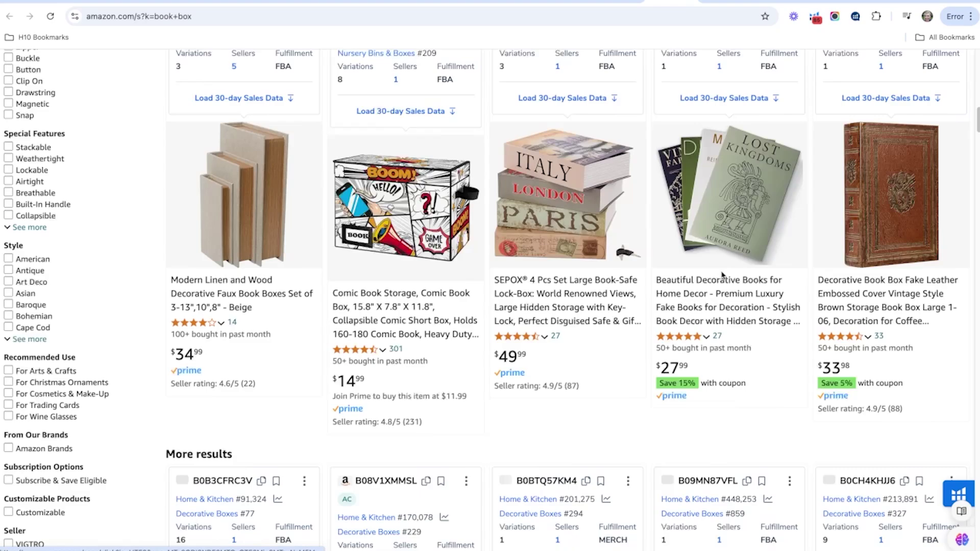
scroll(721, 276, "down", 15)
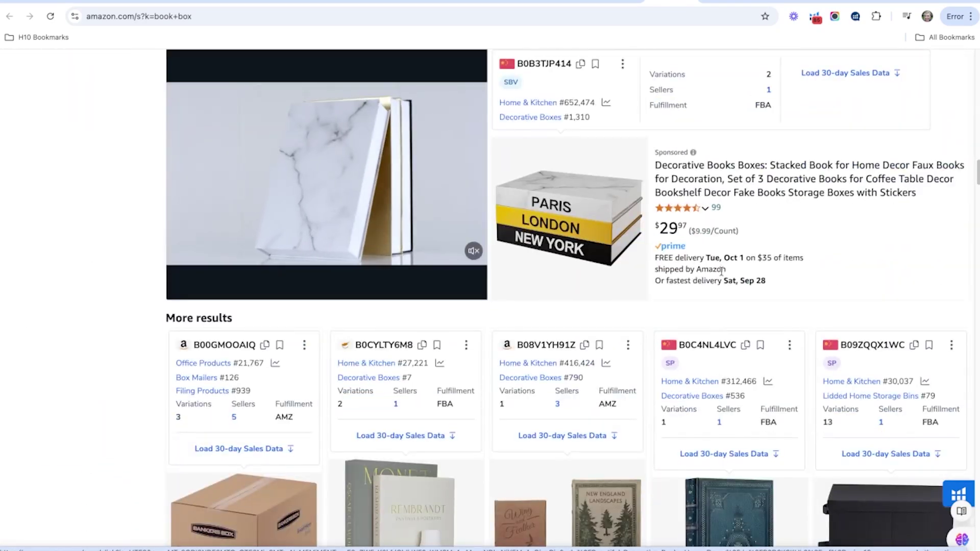
scroll(721, 270, "down", 5)
scroll(722, 270, "up", 20)
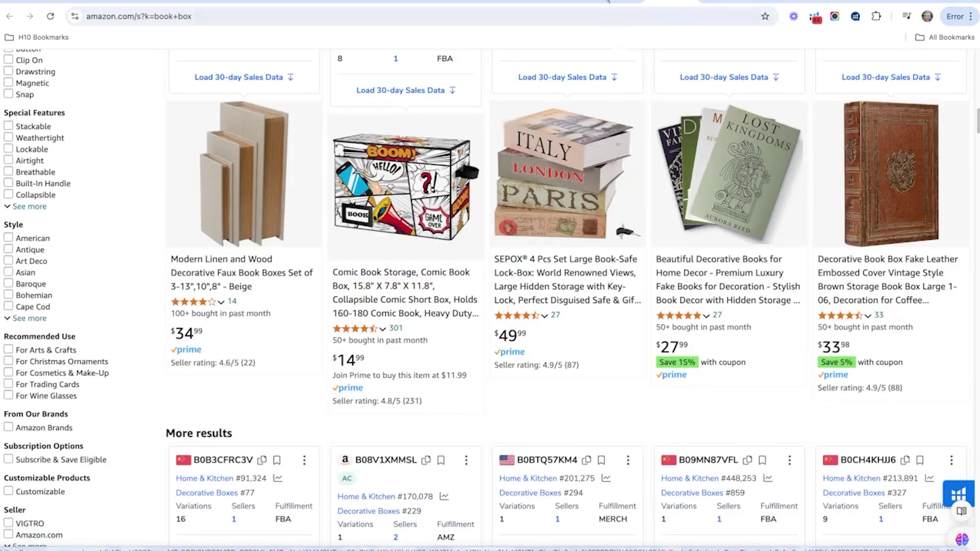
left_click(607, 2)
scroll(235, 262, "down", 3)
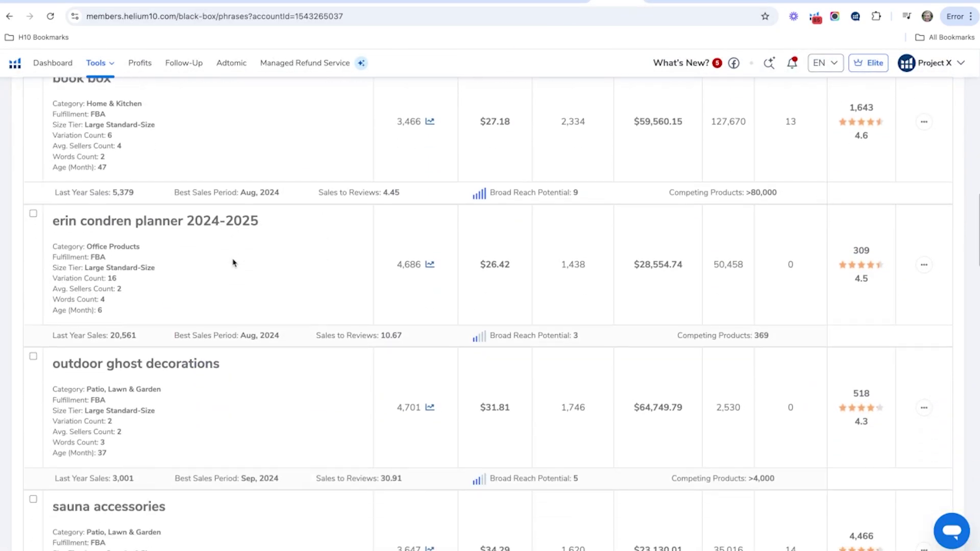
scroll(233, 262, "down", 4)
scroll(234, 263, "down", 1)
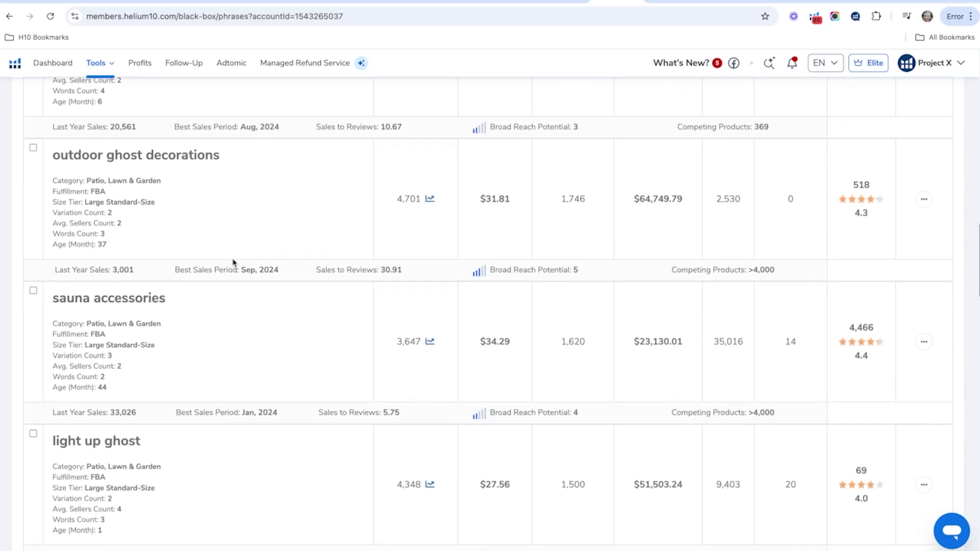
scroll(233, 262, "down", 3)
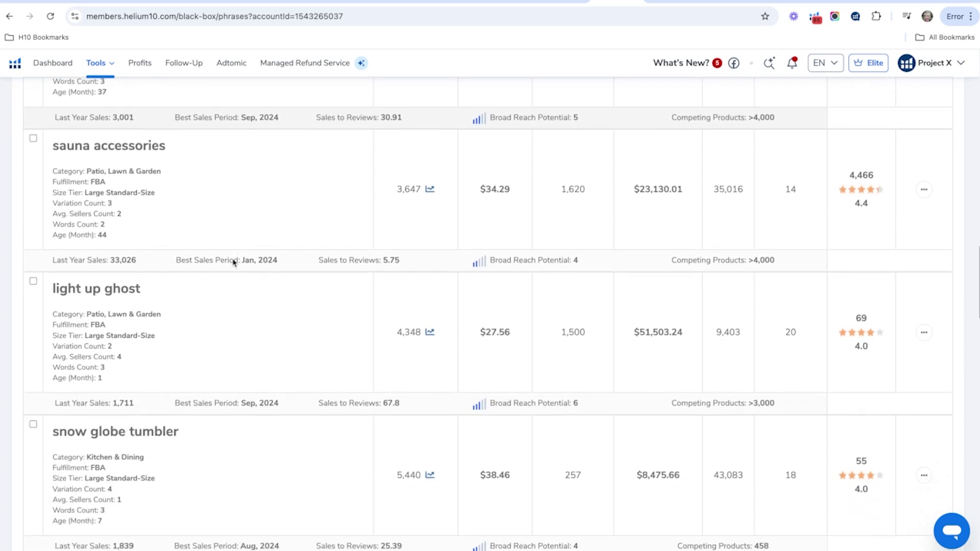
scroll(234, 263, "down", 3)
scroll(233, 262, "up", 4)
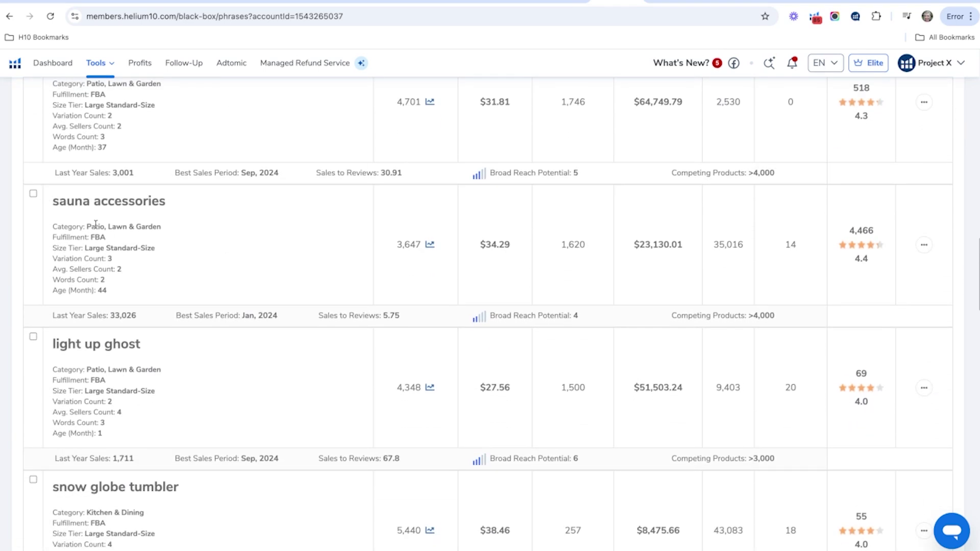
left_click(924, 246)
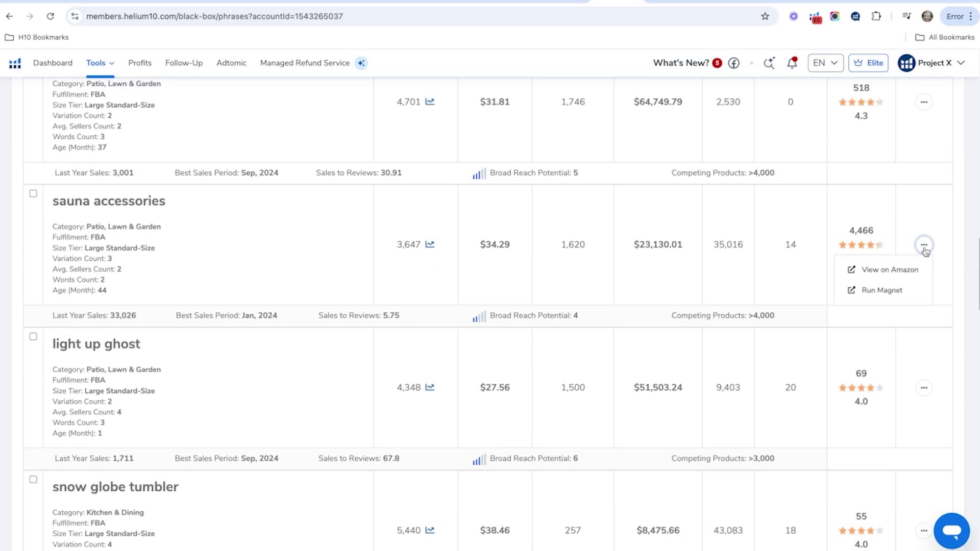
left_click(909, 265)
scroll(727, 279, "down", 3)
scroll(727, 279, "down", 9)
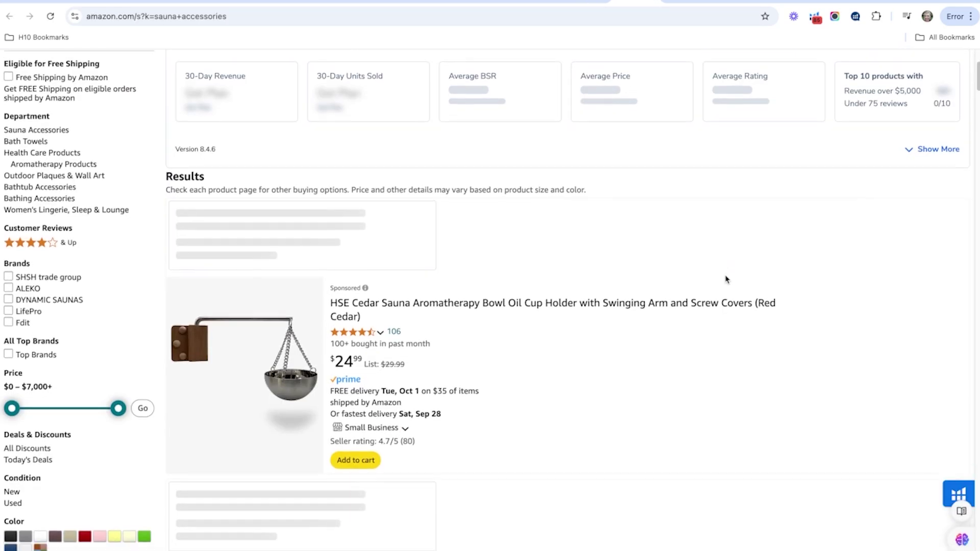
scroll(726, 280, "down", 6)
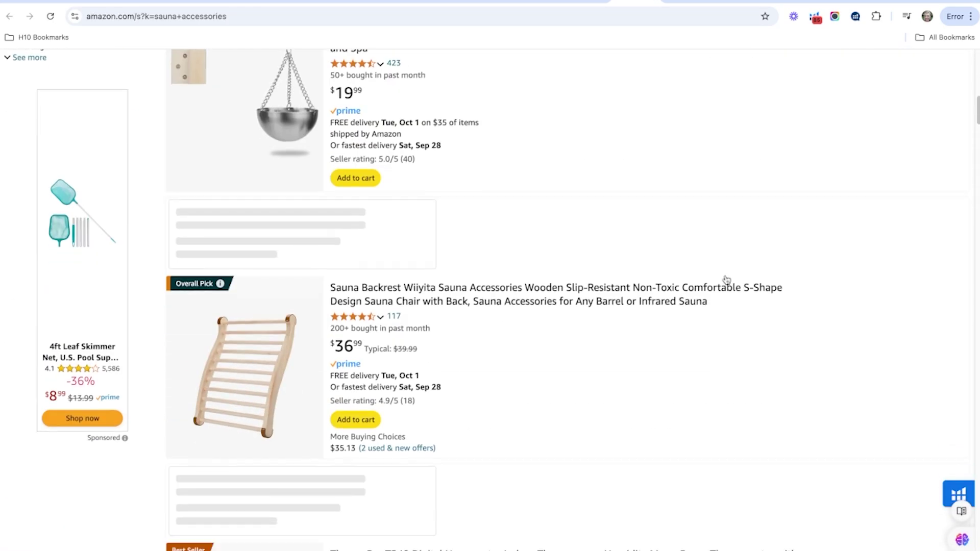
scroll(726, 279, "down", 3)
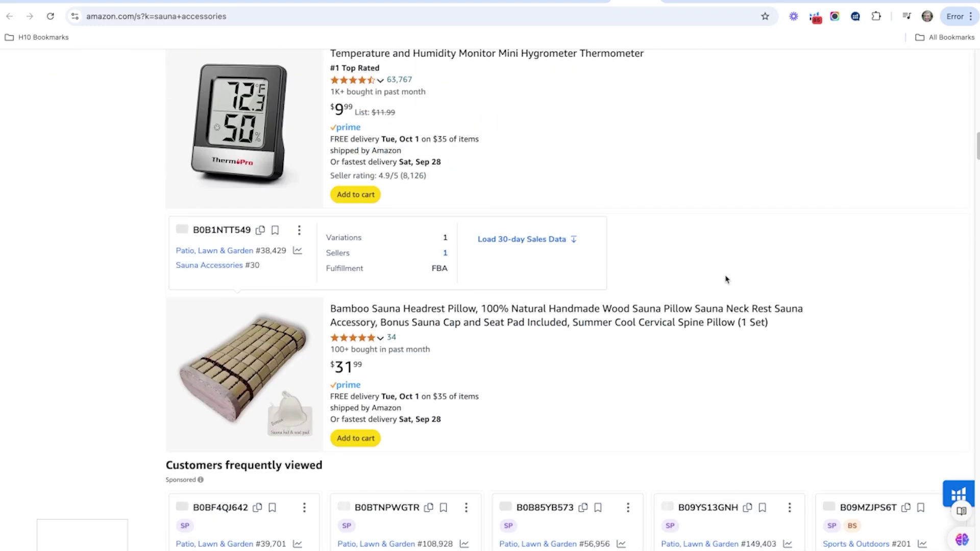
key("ctrl+w")
scroll(442, 190, "down", 6)
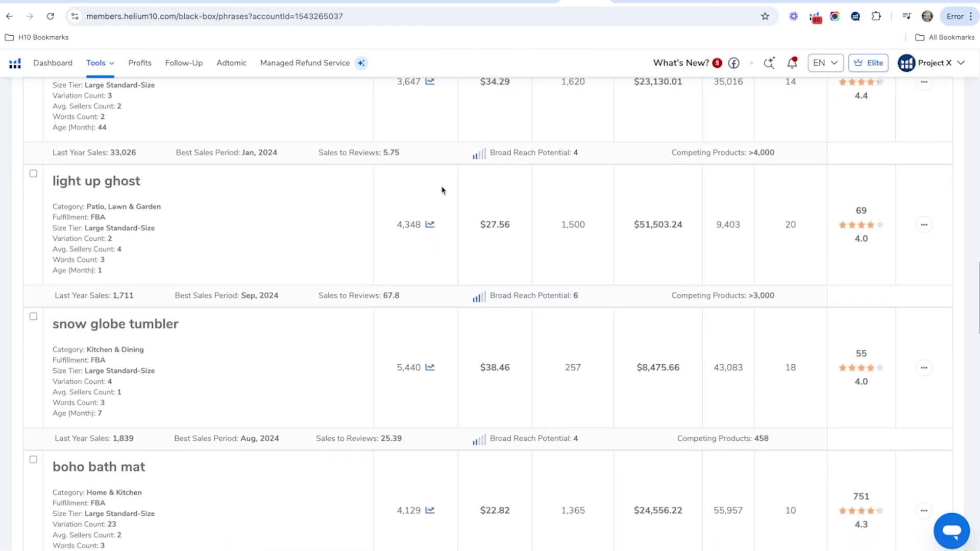
scroll(442, 190, "down", 5)
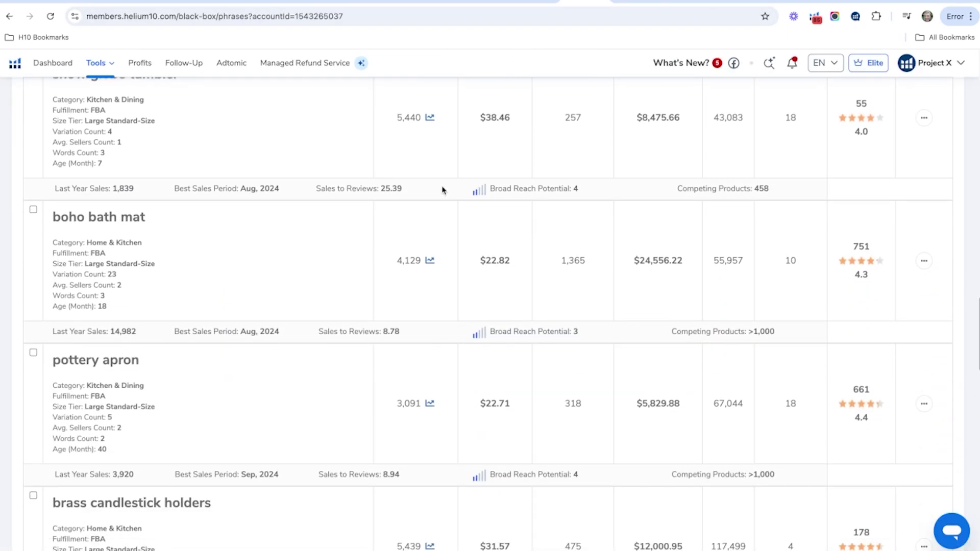
scroll(442, 191, "down", 2)
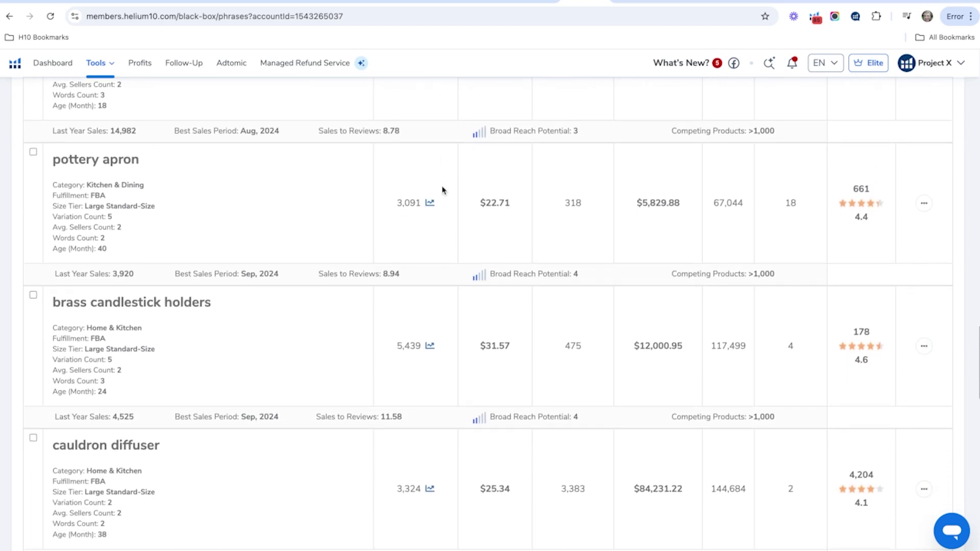
scroll(442, 190, "down", 3)
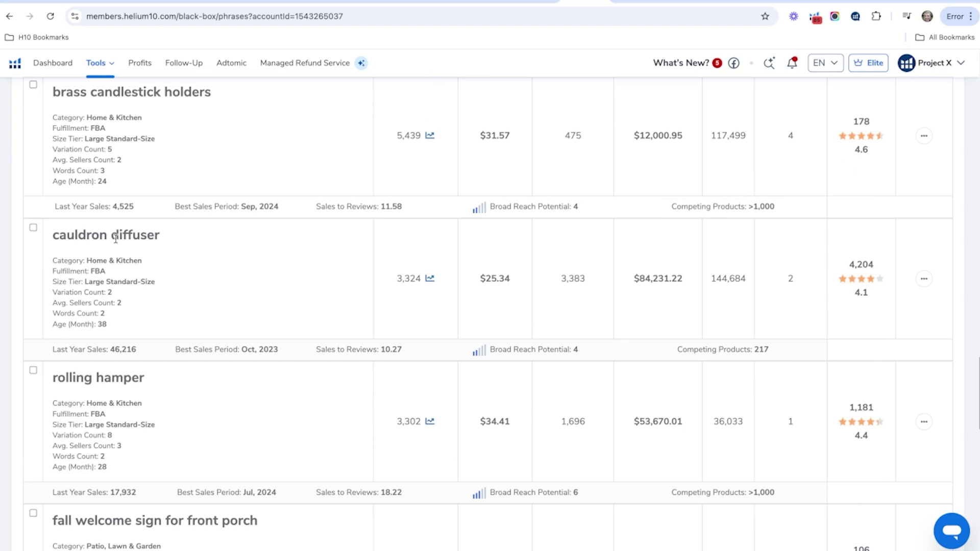
scroll(413, 232, "down", 4)
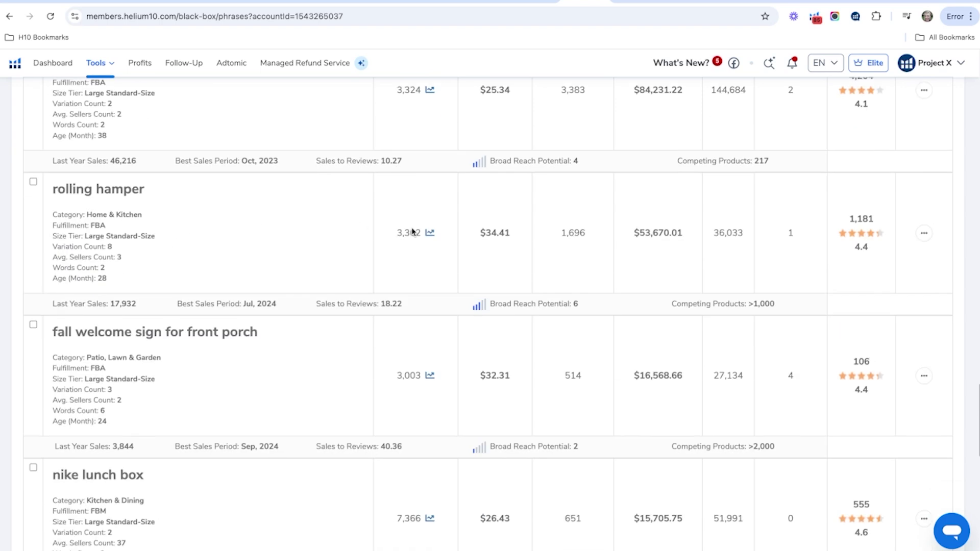